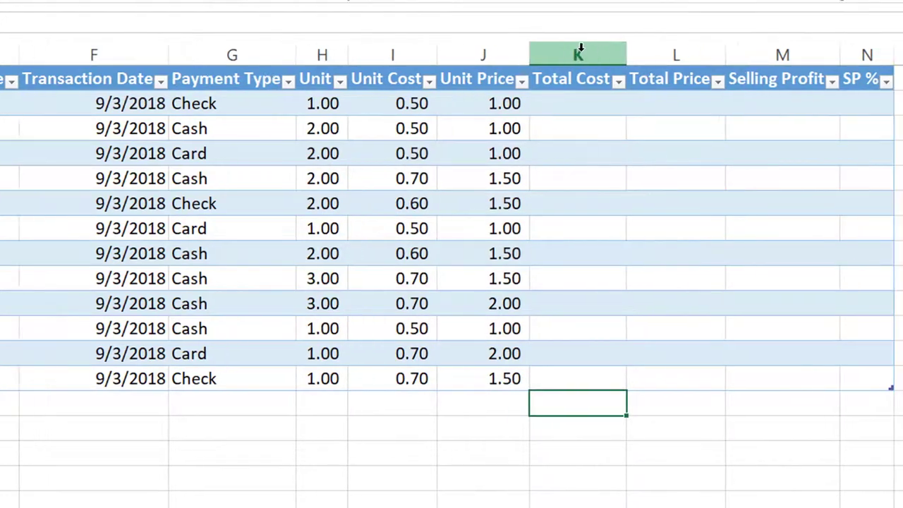
Step: Select columns K through N, Total Cost to SP %, in the sales table
{"action": "left_click", "coordinate": [579, 48]}
{"action": "left_click", "coordinate": [868, 48], "text": "shift"}
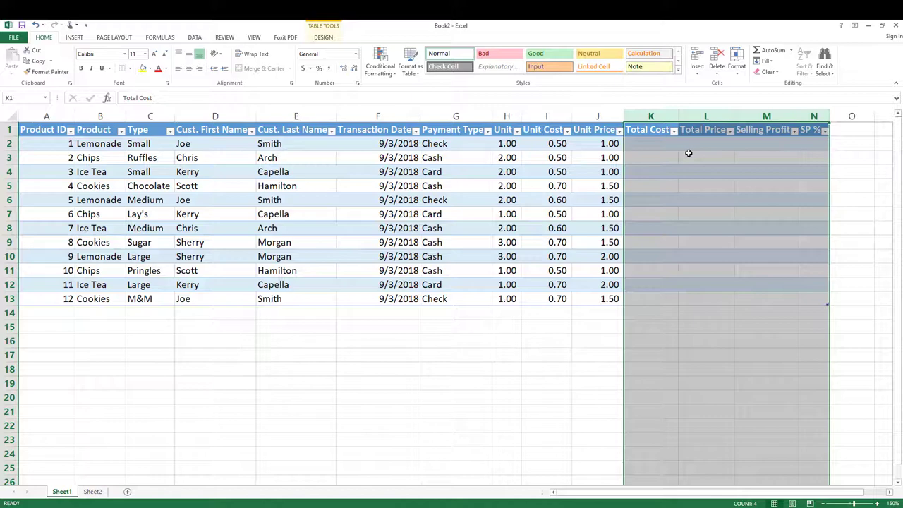
Step: Switch to Sheet2 and select the January cell A2
{"action": "left_click", "coordinate": [663, 132]}
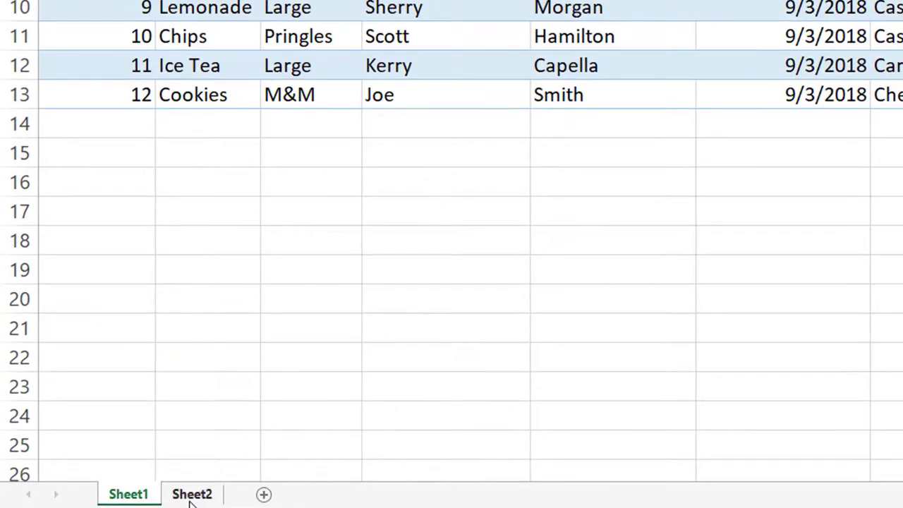
{"action": "left_click", "coordinate": [191, 494]}
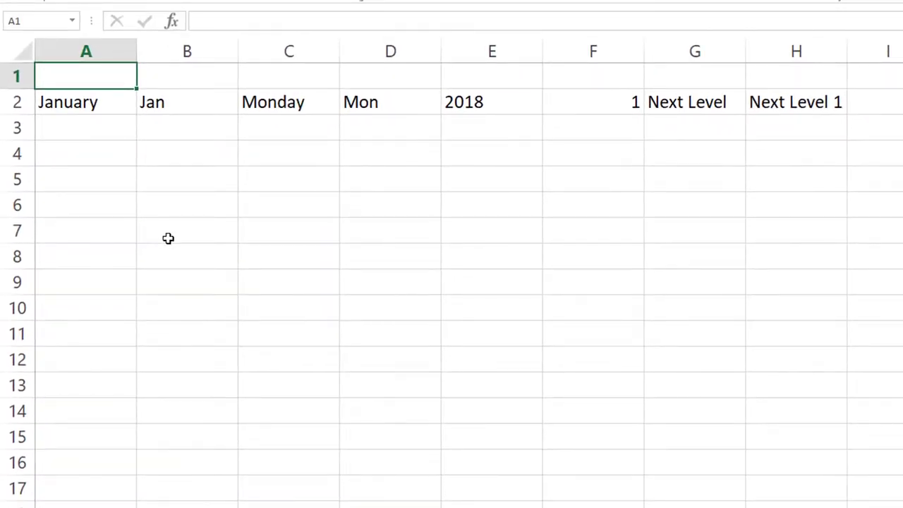
{"action": "left_click", "coordinate": [93, 104]}
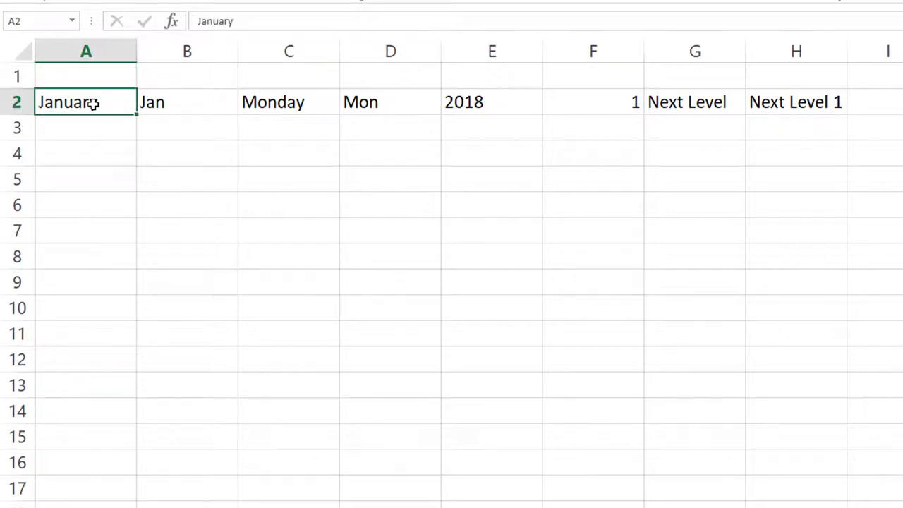
{"action": "left_click", "coordinate": [172, 104]}
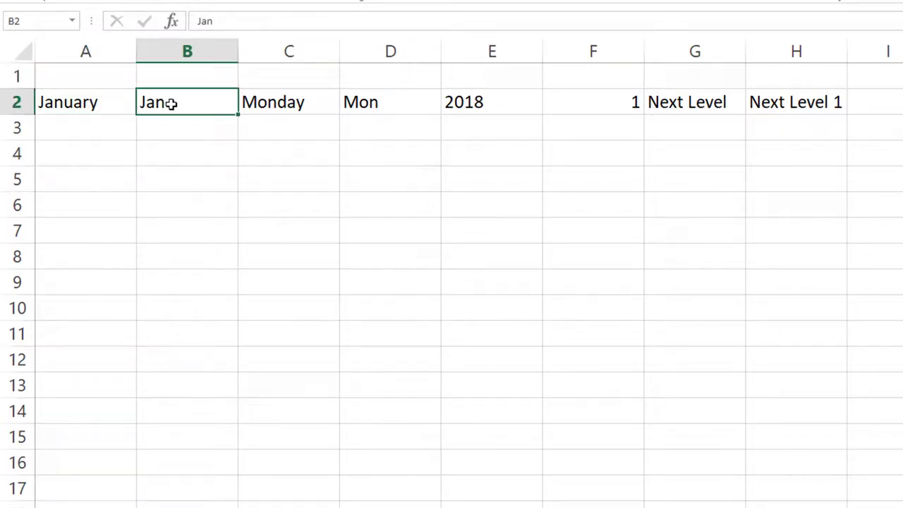
{"action": "left_click", "coordinate": [117, 107]}
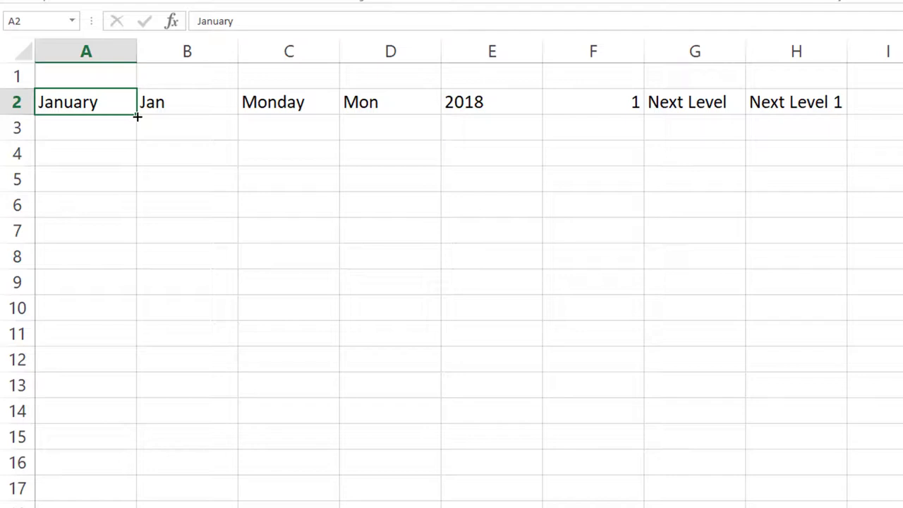
Step: AutoFill January down column A to row 14, giving February through December, then January
{"action": "left_click_drag", "start_coordinate": [137, 116], "coordinate": [120, 332]}
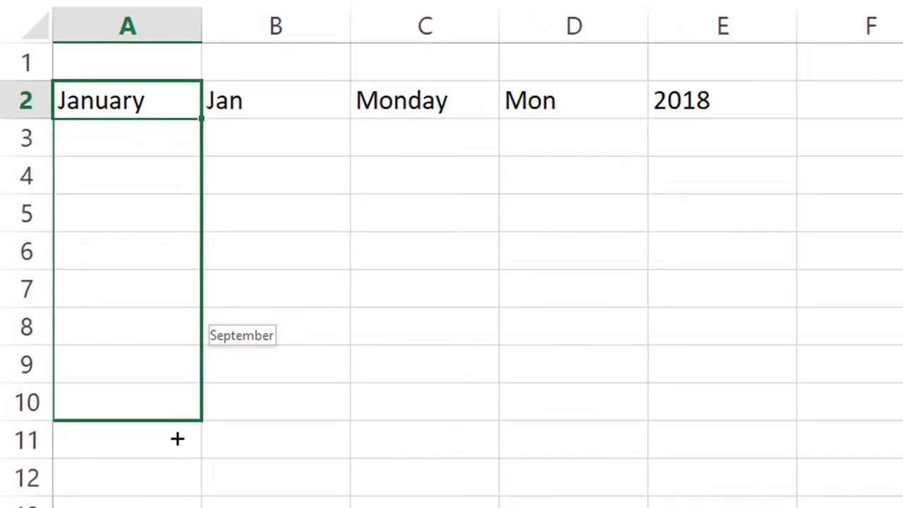
{"action": "left_click_drag", "start_coordinate": [177, 439], "coordinate": [163, 507]}
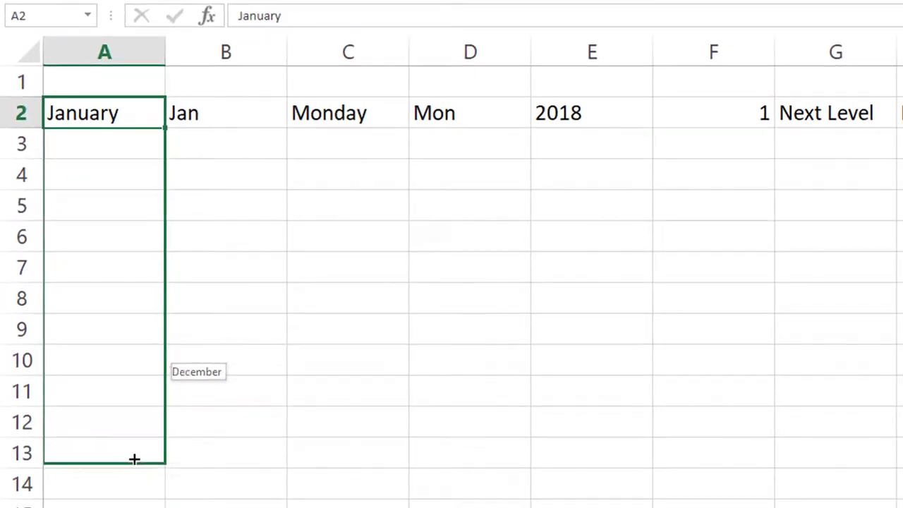
{"action": "left_click_drag", "start_coordinate": [135, 459], "coordinate": [132, 495]}
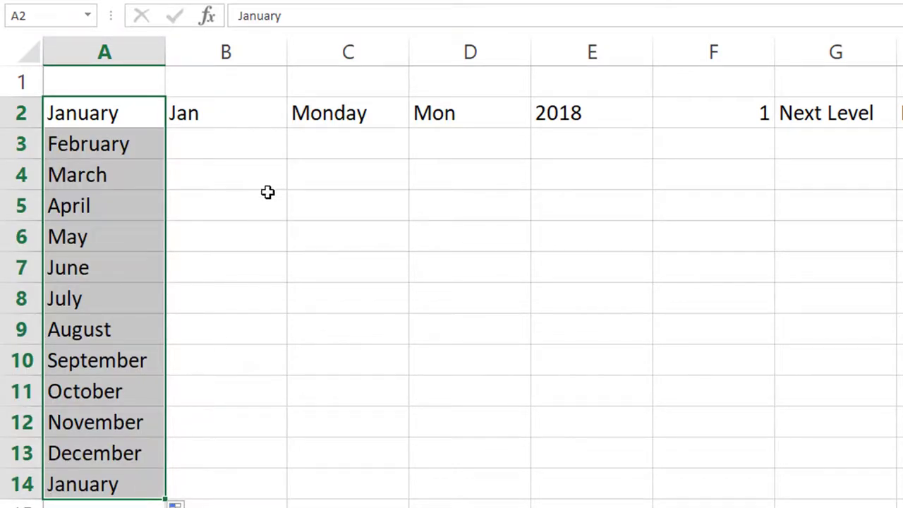
Step: AutoFill Jan in B2 down to row 14 as abbreviated months Jan–Dec
{"action": "left_click", "coordinate": [264, 113]}
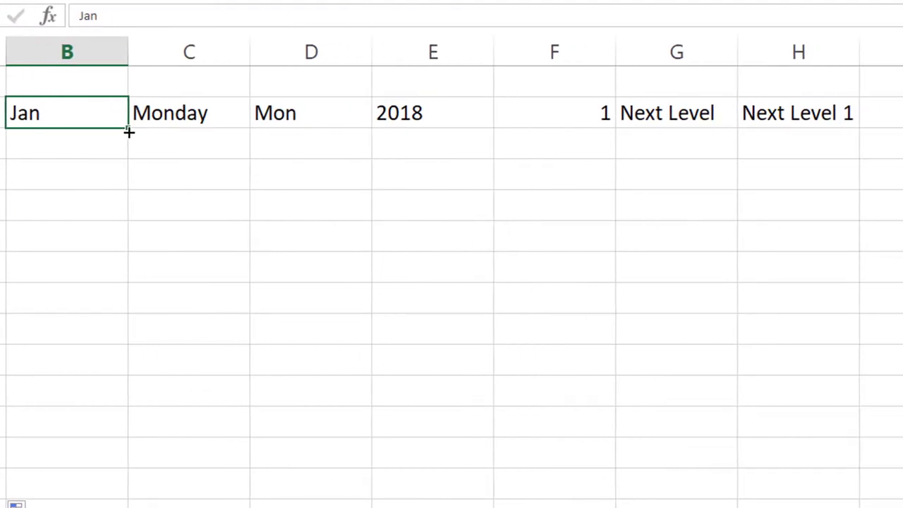
{"action": "left_click_drag", "start_coordinate": [288, 130], "coordinate": [246, 351]}
{"action": "left_click_drag", "start_coordinate": [84, 350], "coordinate": [57, 492]}
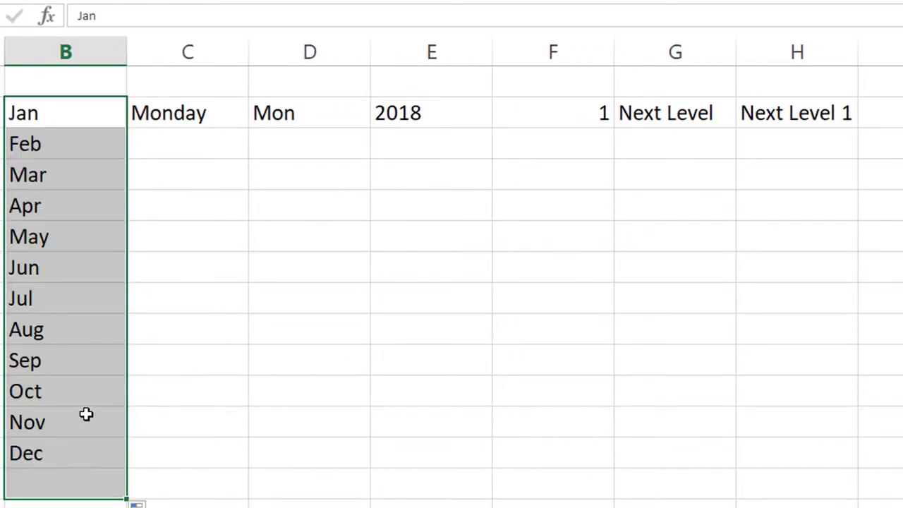
Step: AutoFill Monday and Mon in C2:D2 down to row 14 as full and abbreviated weekdays
{"action": "left_click_drag", "start_coordinate": [206, 107], "coordinate": [277, 99]}
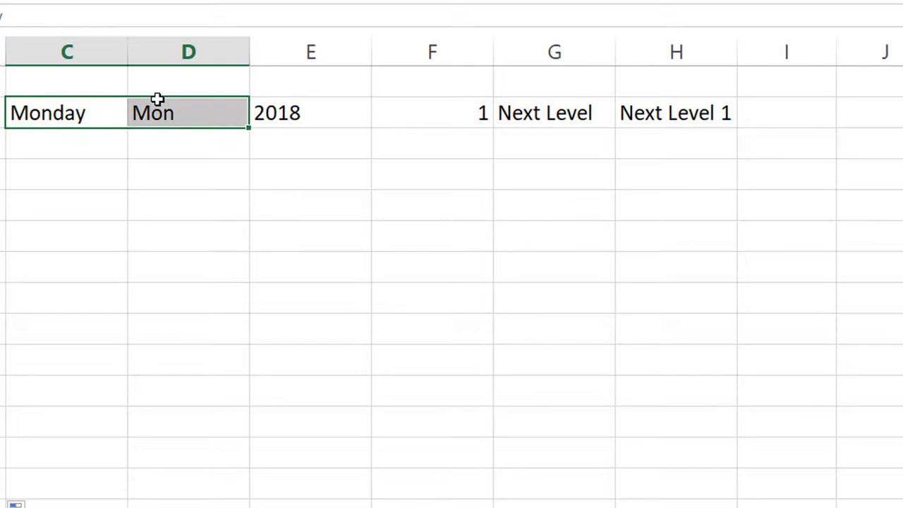
{"action": "left_click_drag", "start_coordinate": [157, 99], "coordinate": [157, 101]}
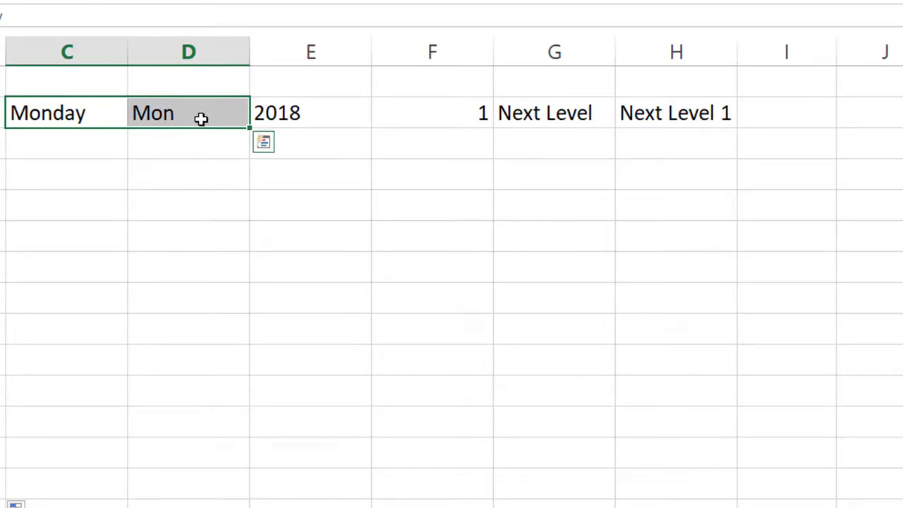
{"action": "left_click_drag", "start_coordinate": [251, 130], "coordinate": [191, 485]}
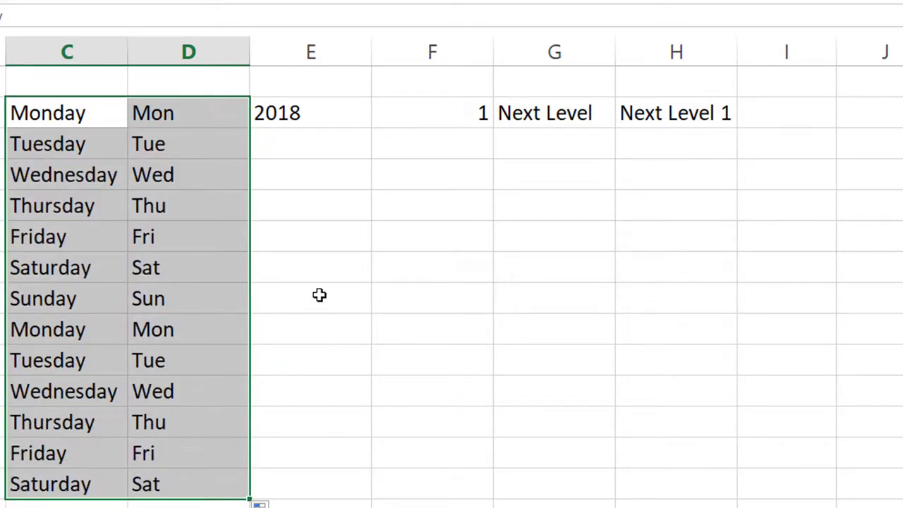
{"action": "scroll", "coordinate": [320, 297], "scroll_direction": "right", "scroll_amount": 2}
{"action": "left_click", "coordinate": [107, 110]}
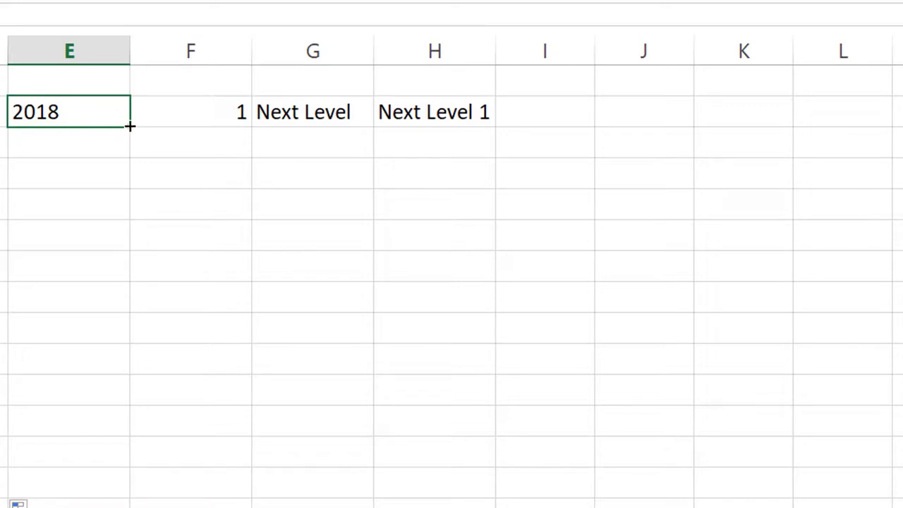
Step: Fill column E with years 2018 through 2030, using 2019 in E3 as the pattern
{"action": "left_click_drag", "start_coordinate": [130, 127], "coordinate": [90, 176]}
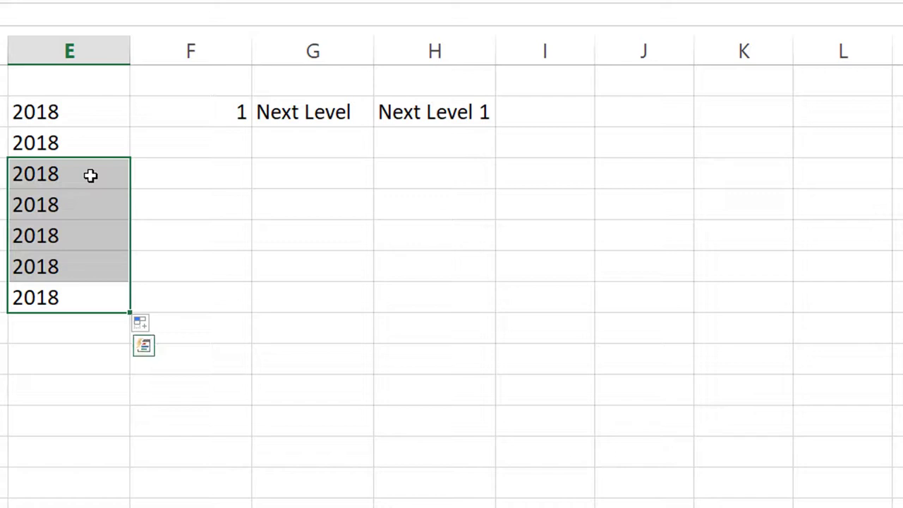
{"action": "key", "text": "Delete"}
{"action": "left_click", "coordinate": [74, 136]}
{"action": "double_click", "coordinate": [74, 136]}
{"action": "key", "text": "BackSpace"}
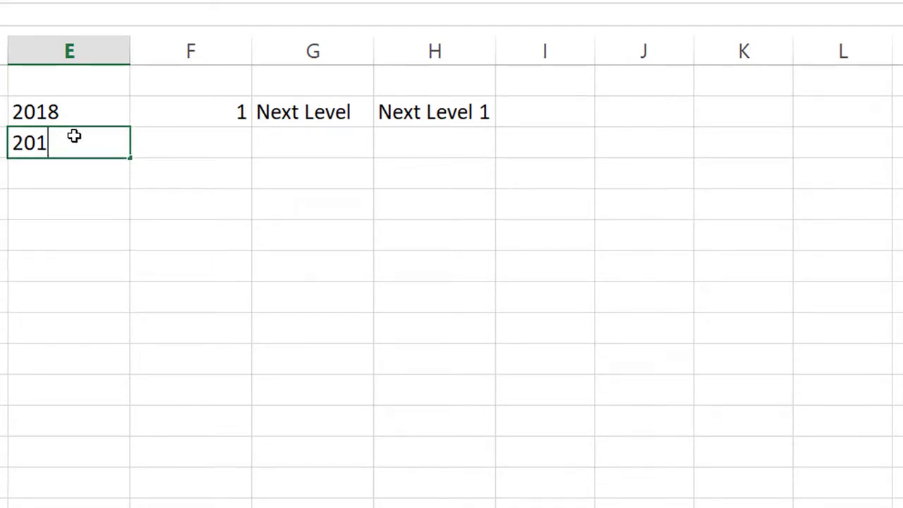
{"action": "type", "text": "9"}
{"action": "key", "text": "Return"}
{"action": "left_click_drag", "start_coordinate": [93, 104], "coordinate": [99, 133]}
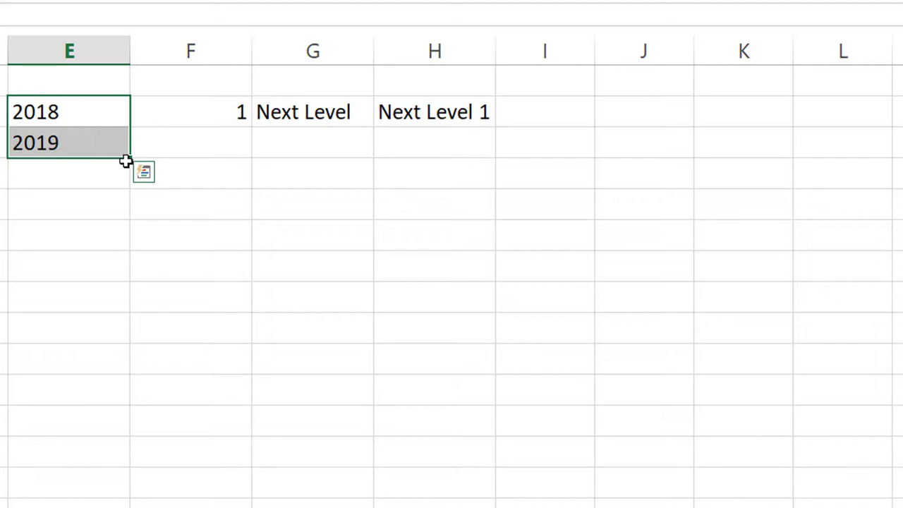
{"action": "left_click_drag", "start_coordinate": [131, 162], "coordinate": [106, 488]}
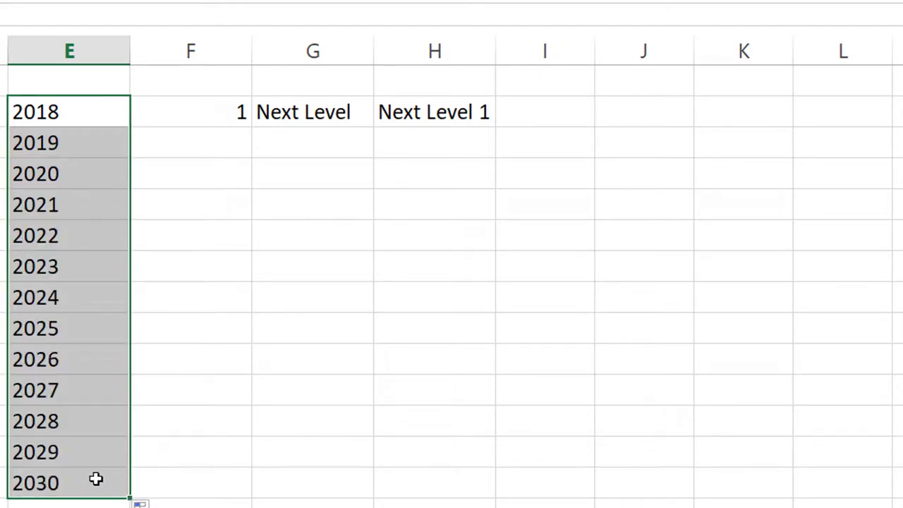
Step: Enter 2 in F3 and fill the 1, 2 pattern down column F to 13
{"action": "left_click", "coordinate": [236, 113]}
{"action": "left_click_drag", "start_coordinate": [124, 137], "coordinate": [125, 150]}
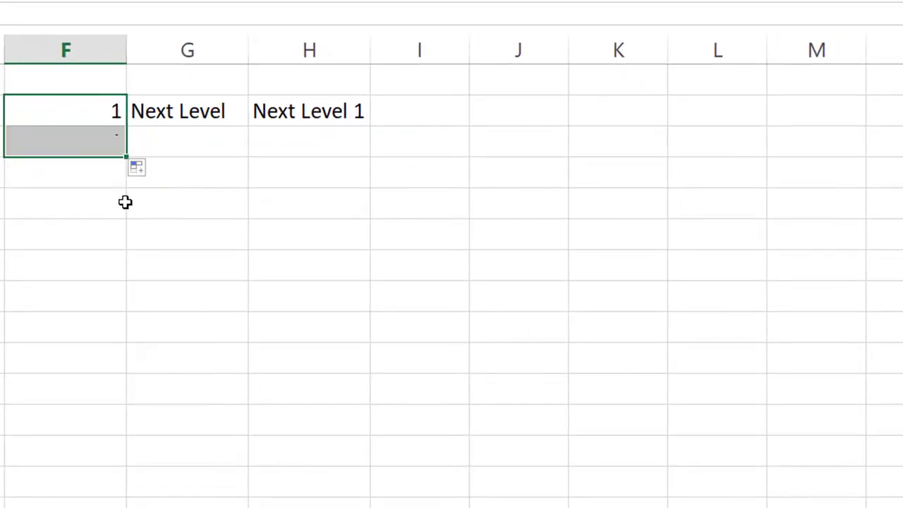
{"action": "left_click", "coordinate": [113, 143]}
{"action": "type", "text": "2"}
{"action": "key", "text": "ctrl+Return"}
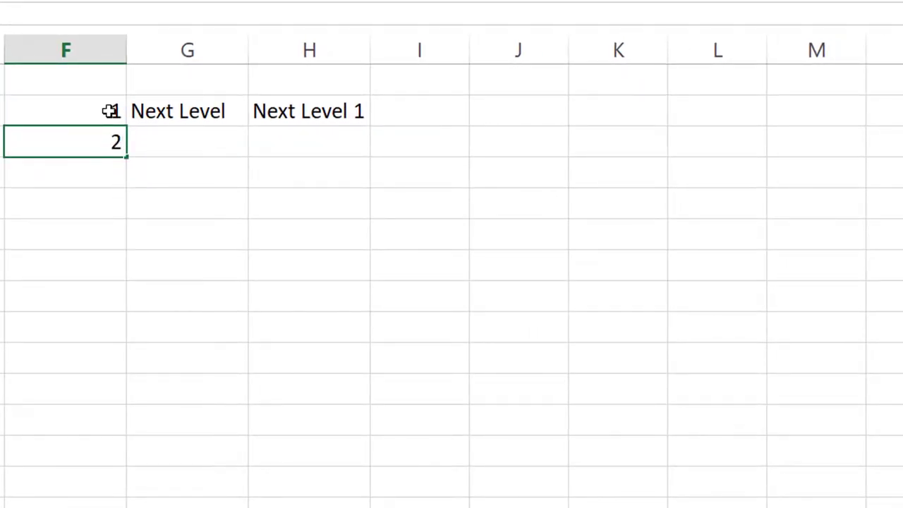
{"action": "left_click_drag", "start_coordinate": [111, 111], "coordinate": [99, 129]}
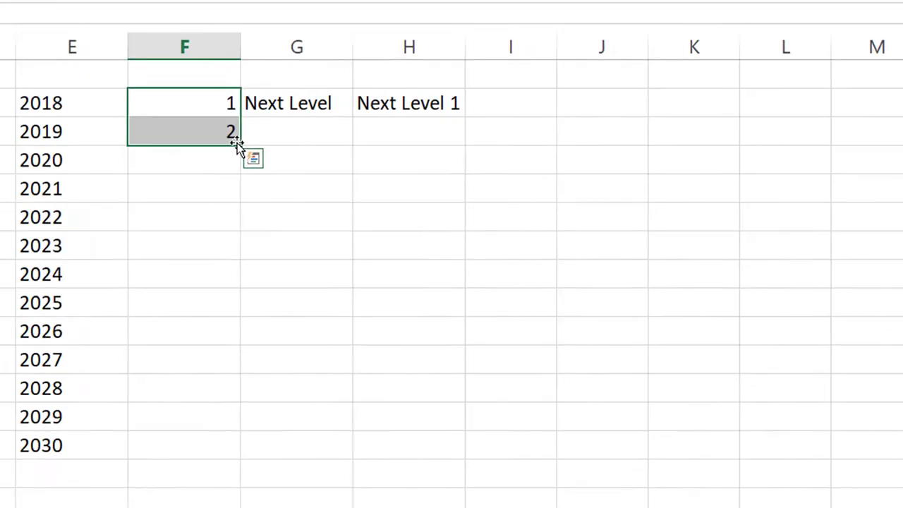
{"action": "double_click", "coordinate": [127, 156]}
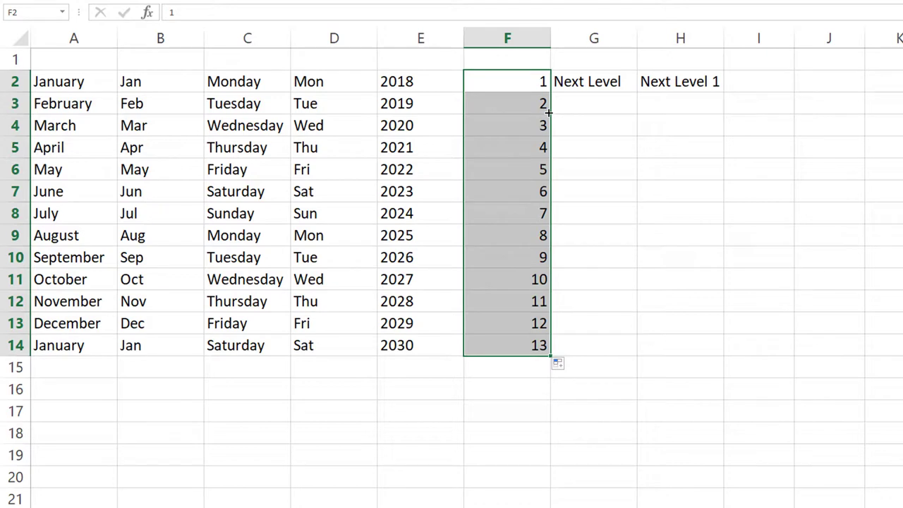
Step: Copy 'Next Level' down G2:G14 and extend 'Next Level 1' down H2:H14 as a numbered series
{"action": "left_click", "coordinate": [634, 90]}
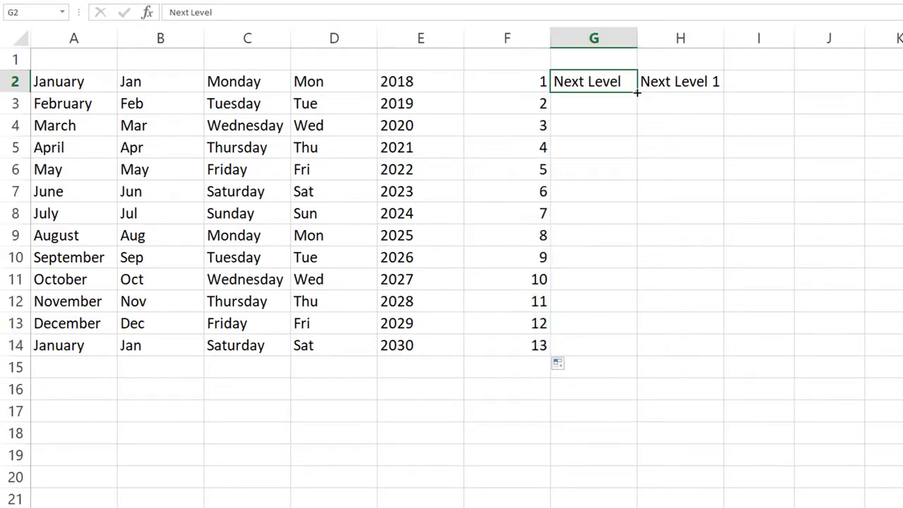
{"action": "left_click_drag", "start_coordinate": [636, 94], "coordinate": [595, 354]}
{"action": "left_click", "coordinate": [709, 94]}
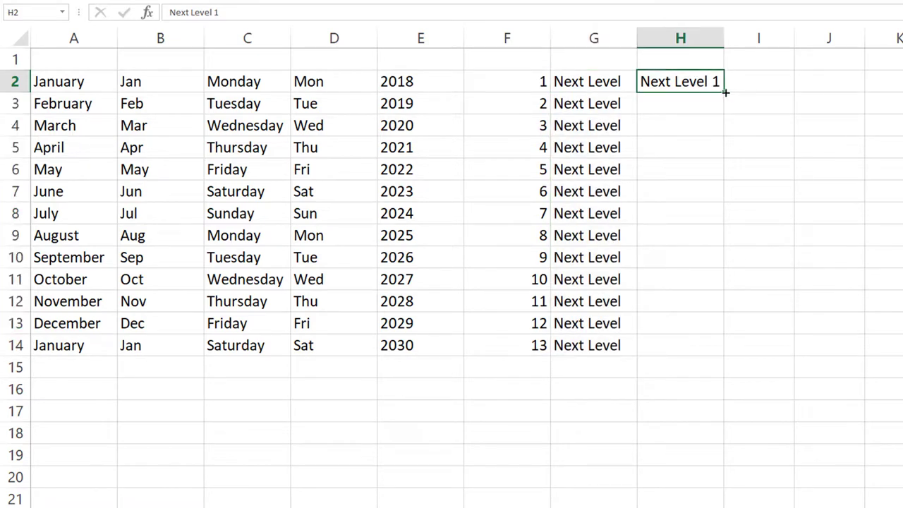
{"action": "left_click_drag", "start_coordinate": [725, 93], "coordinate": [707, 351]}
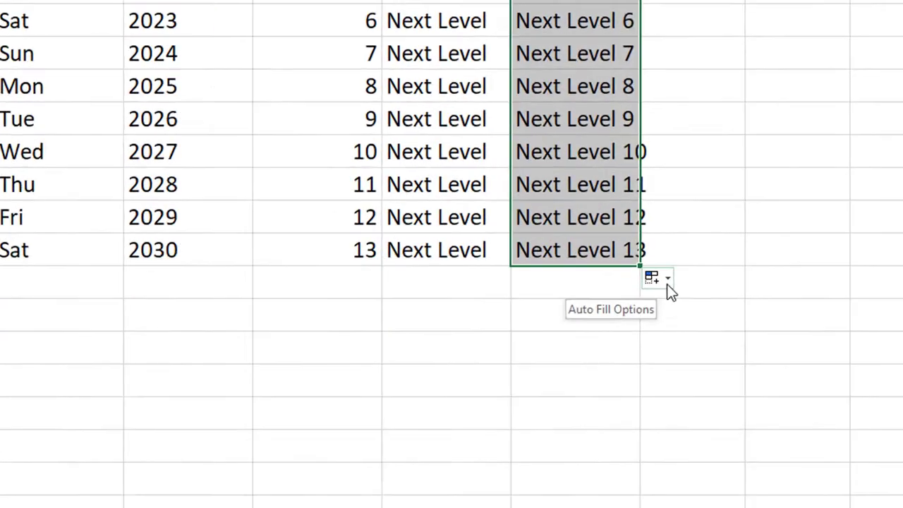
Step: Toggle column H's Auto Fill Options between Copy Cells and Fill Series, ending on Copy Cells
{"action": "left_click", "coordinate": [742, 366]}
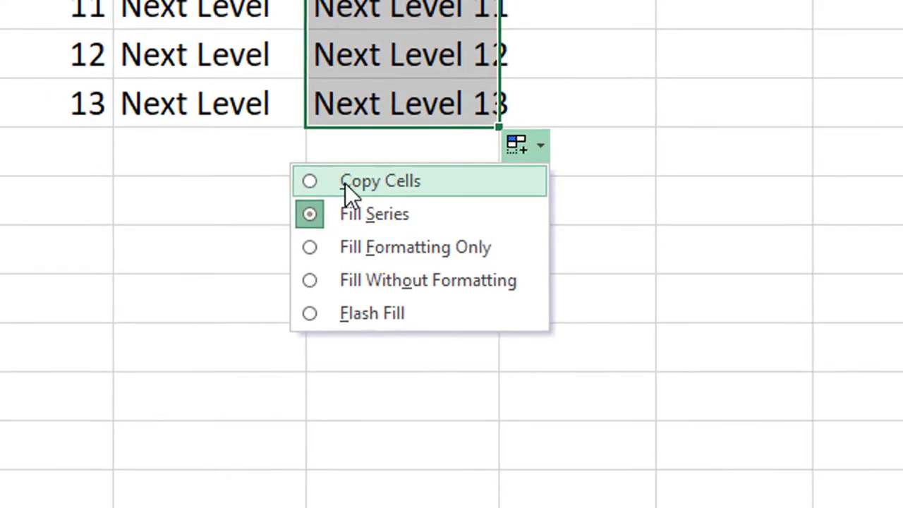
{"action": "left_click", "coordinate": [345, 183]}
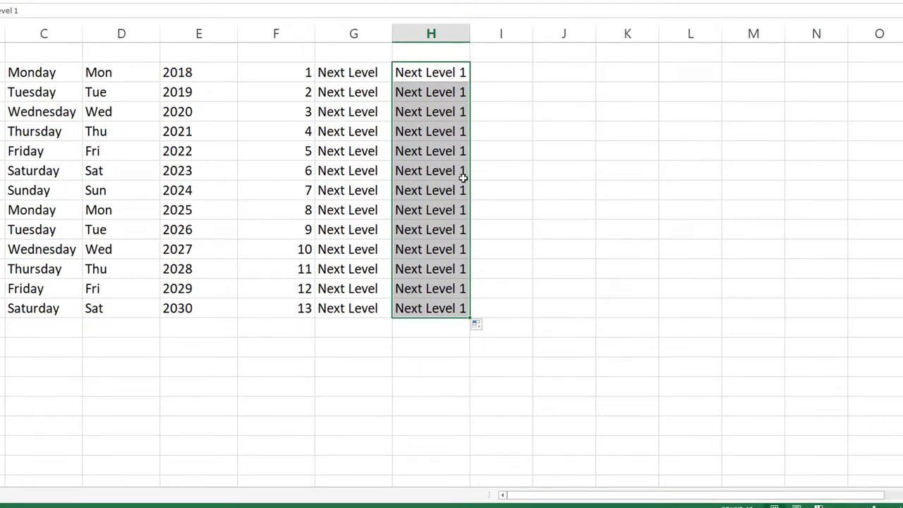
{"action": "left_click", "coordinate": [478, 339]}
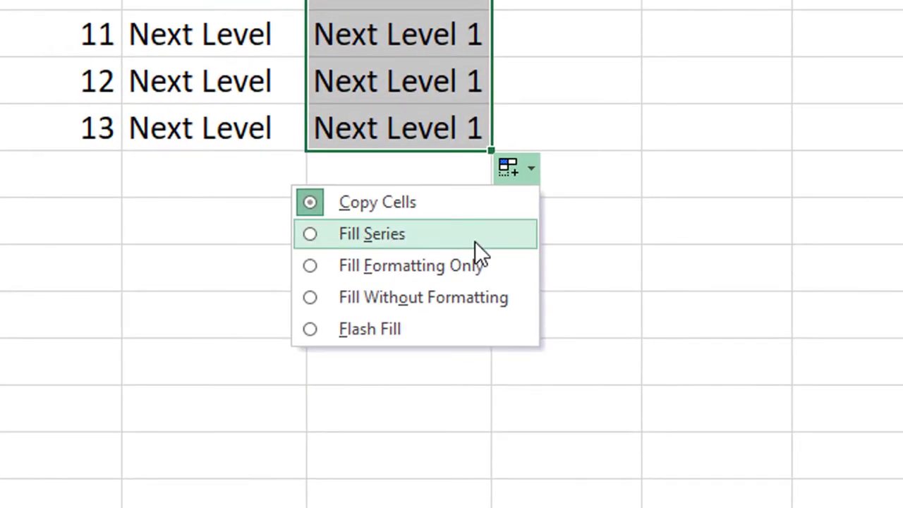
{"action": "left_click", "coordinate": [475, 237]}
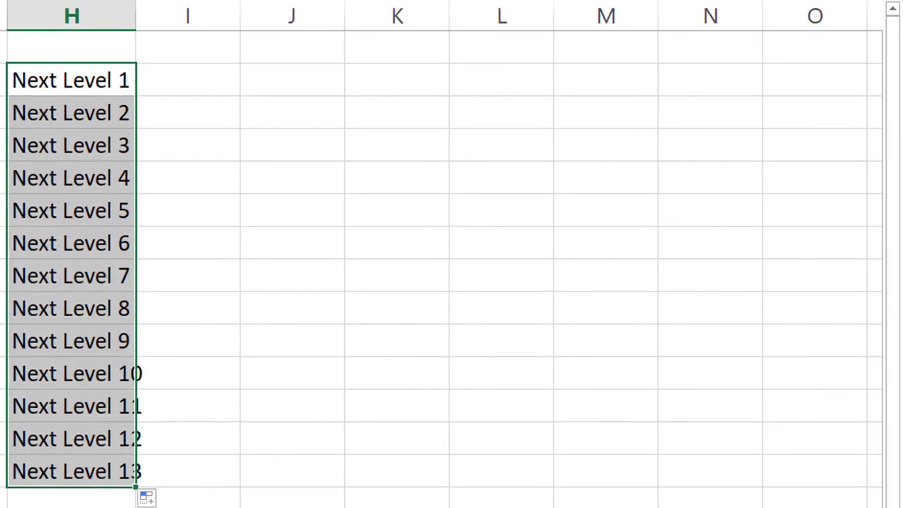
{"action": "left_click", "coordinate": [147, 498]}
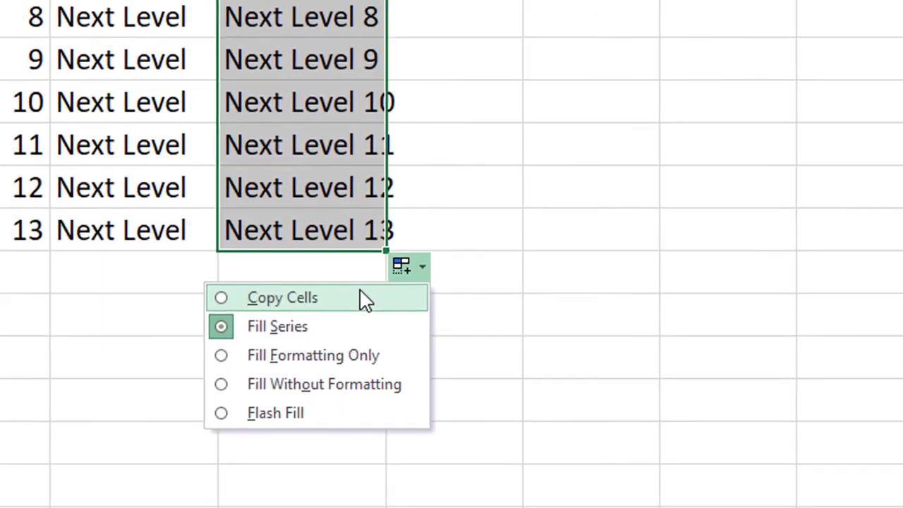
{"action": "left_click", "coordinate": [365, 300]}
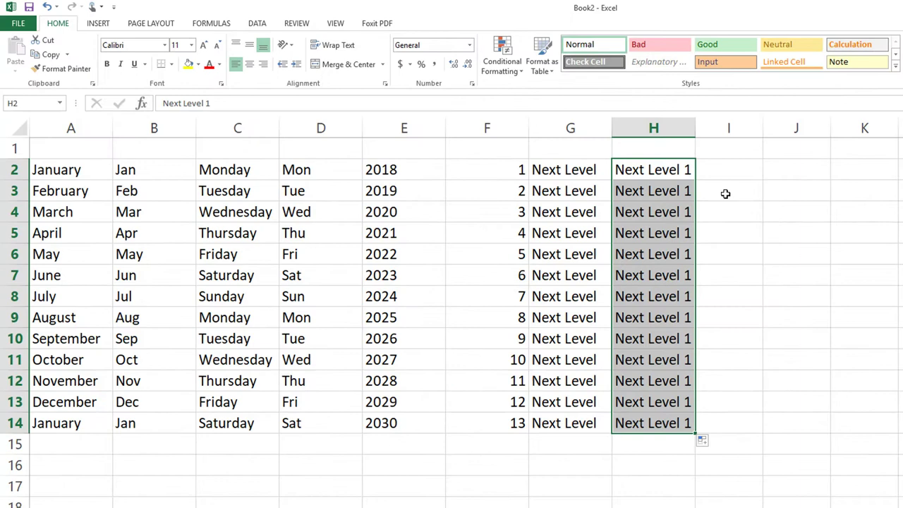
Step: Clear the old sample data block A3:I15
{"action": "left_click", "coordinate": [725, 194]}
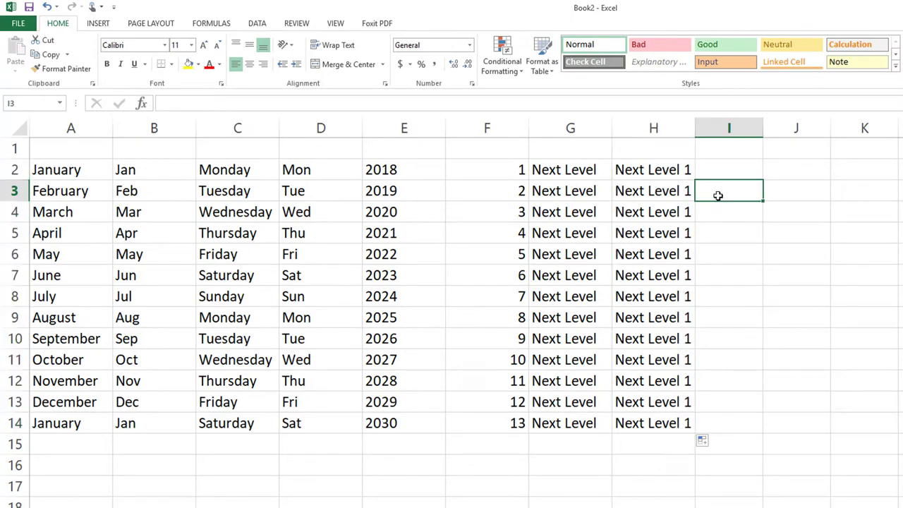
{"action": "left_click_drag", "start_coordinate": [717, 196], "coordinate": [81, 449]}
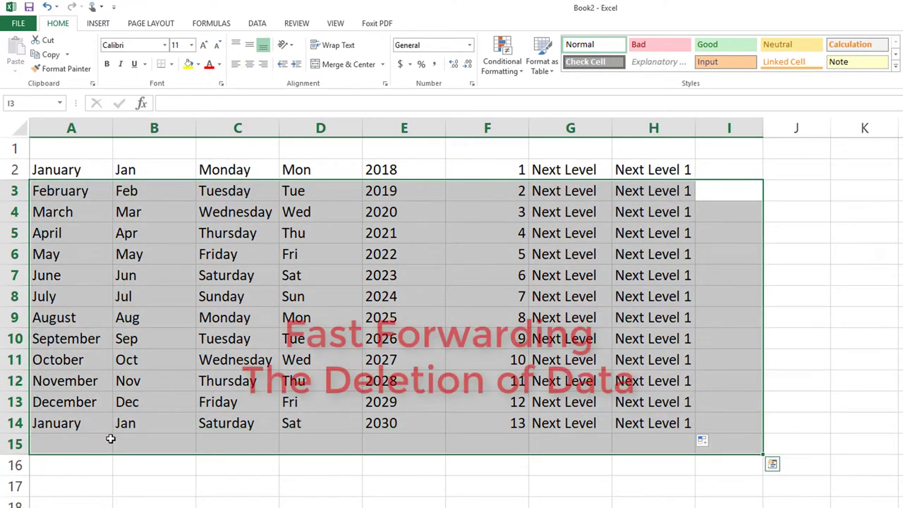
{"action": "key", "text": "Delete"}
Step: AutoFill January across row 2 from A2 through May in E2
{"action": "left_click", "coordinate": [71, 172]}
{"action": "left_click_drag", "start_coordinate": [113, 180], "coordinate": [404, 177]}
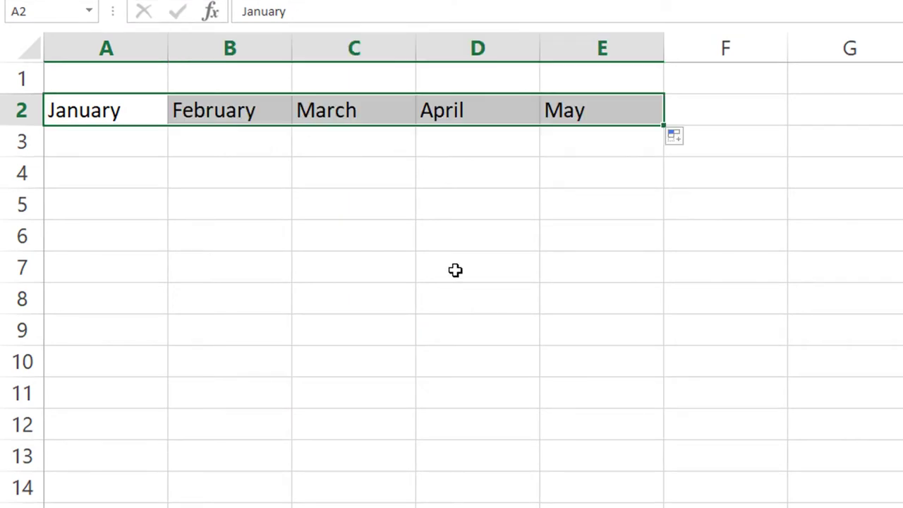
{"action": "left_click", "coordinate": [127, 175]}
Step: Enter 1 in an empty cell to start a new number series
{"action": "left_click", "coordinate": [499, 270]}
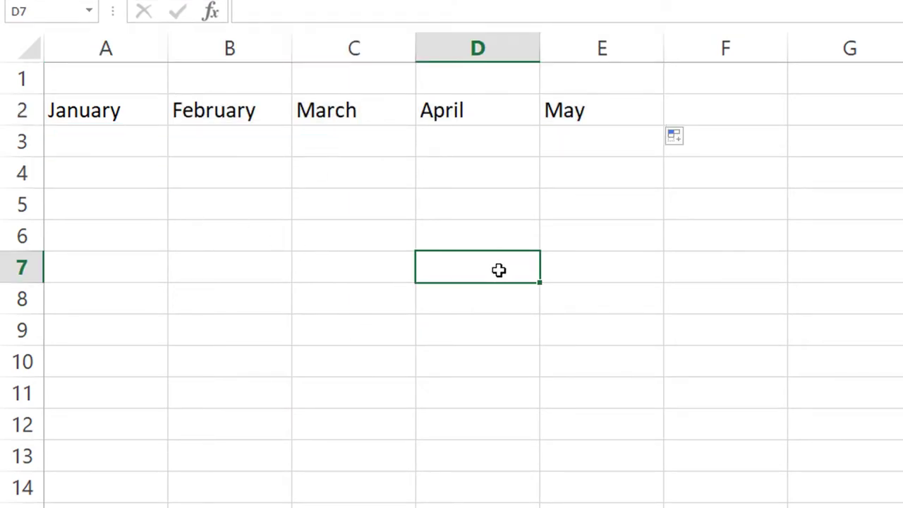
{"action": "type", "text": "1"}
{"action": "key", "text": "Return"}
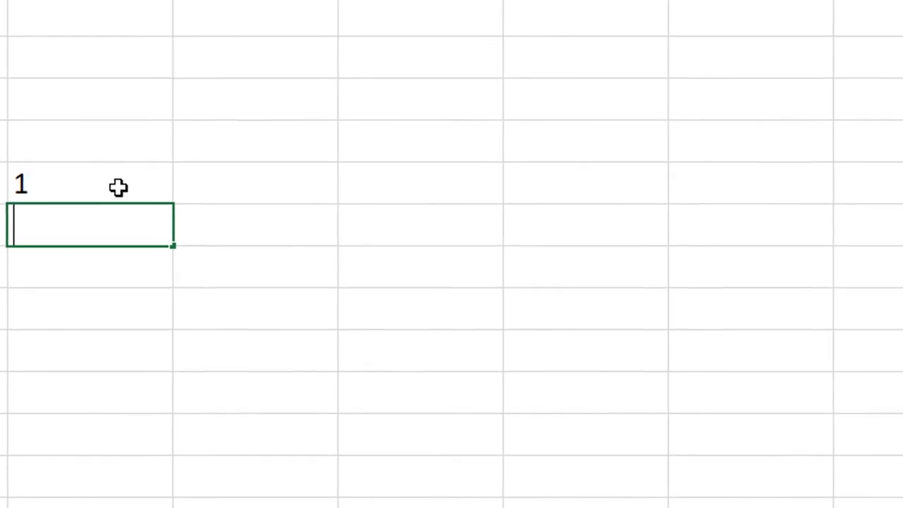